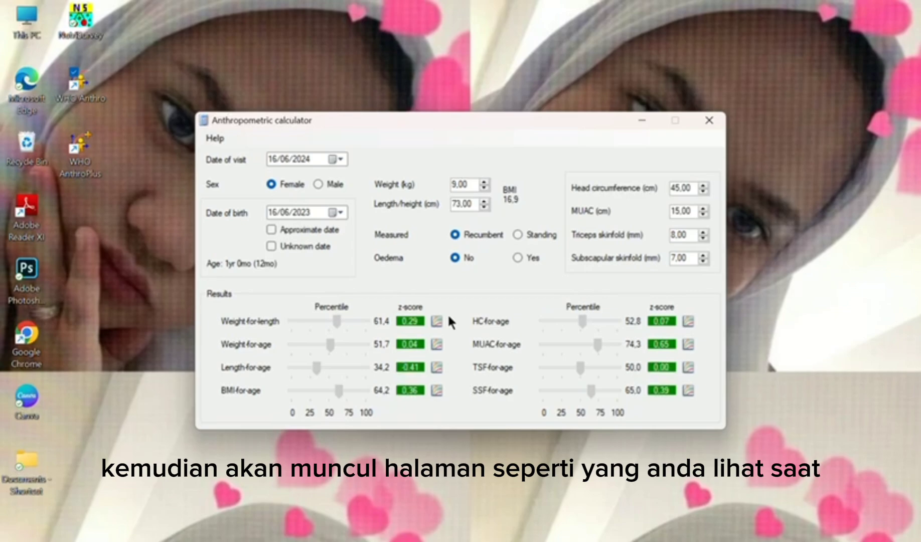
Step: Set the date of visit in the anthropometric calculator to 02/05/2016
left_click(336, 159)
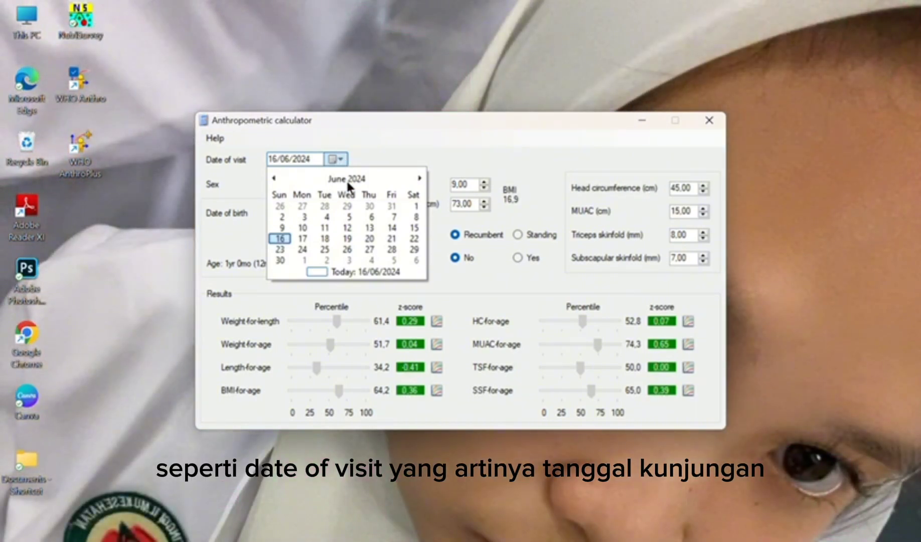
left_click(348, 180)
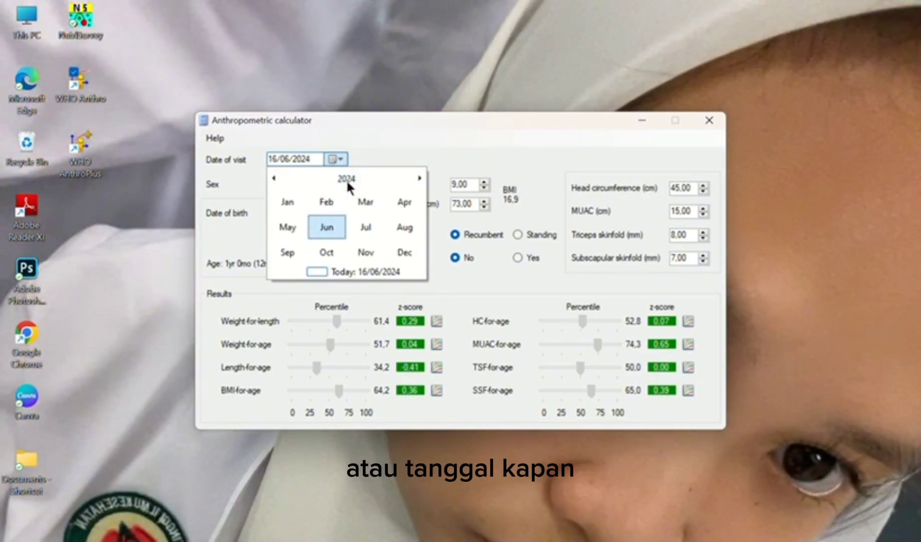
left_click(346, 180)
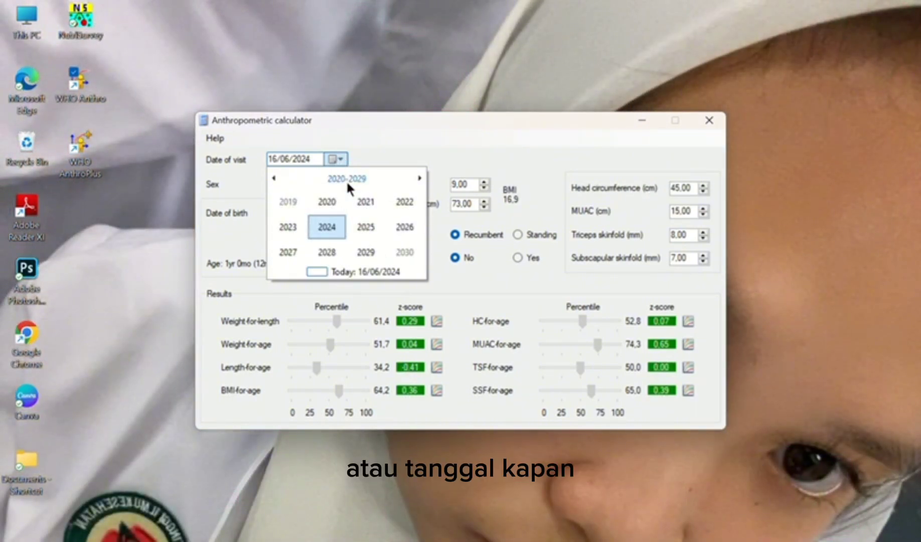
left_click(274, 177)
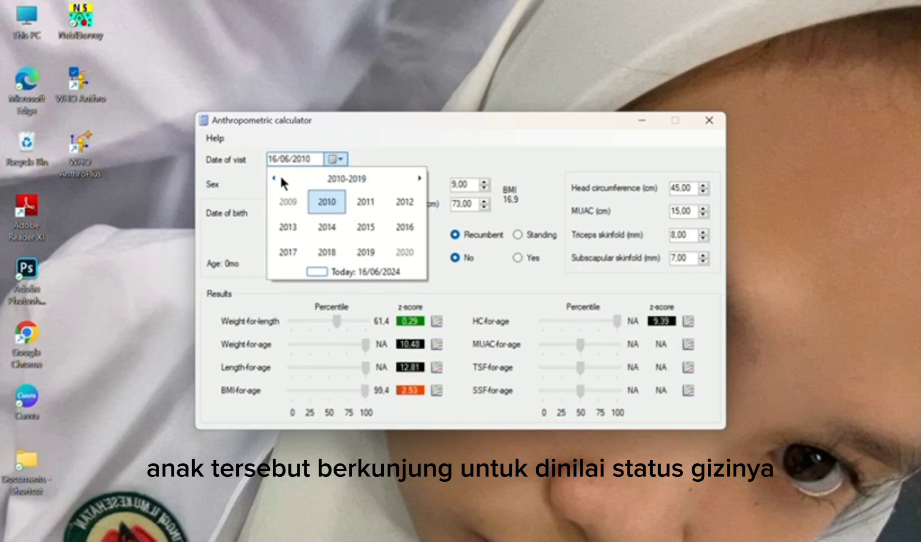
left_click(407, 228)
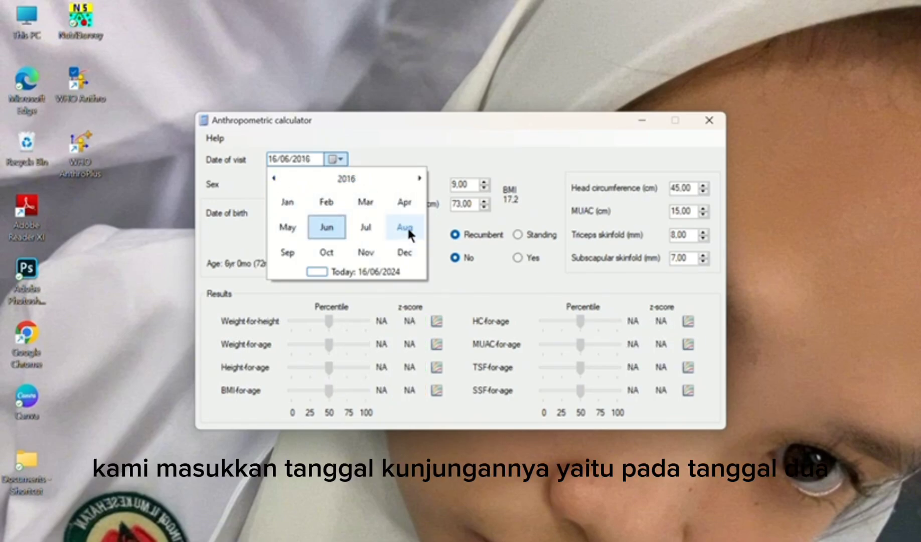
left_click(289, 226)
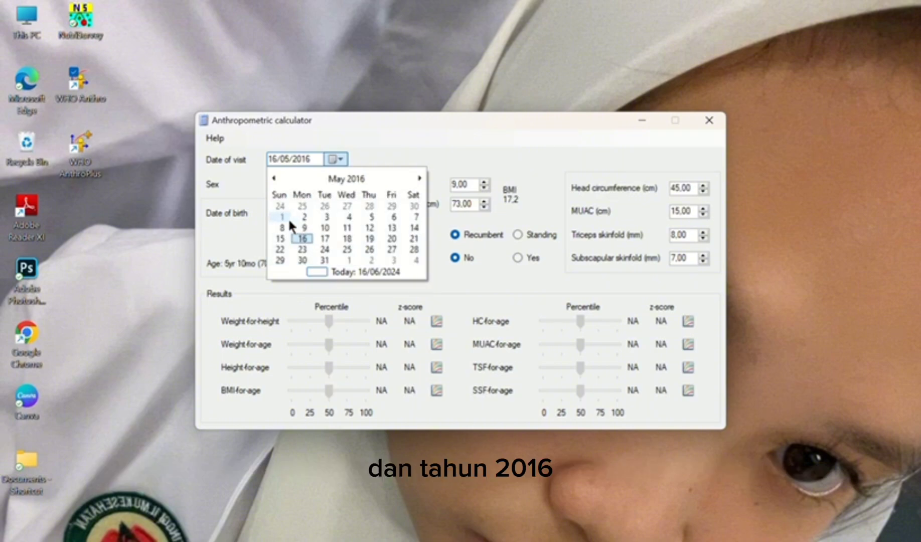
left_click(304, 217)
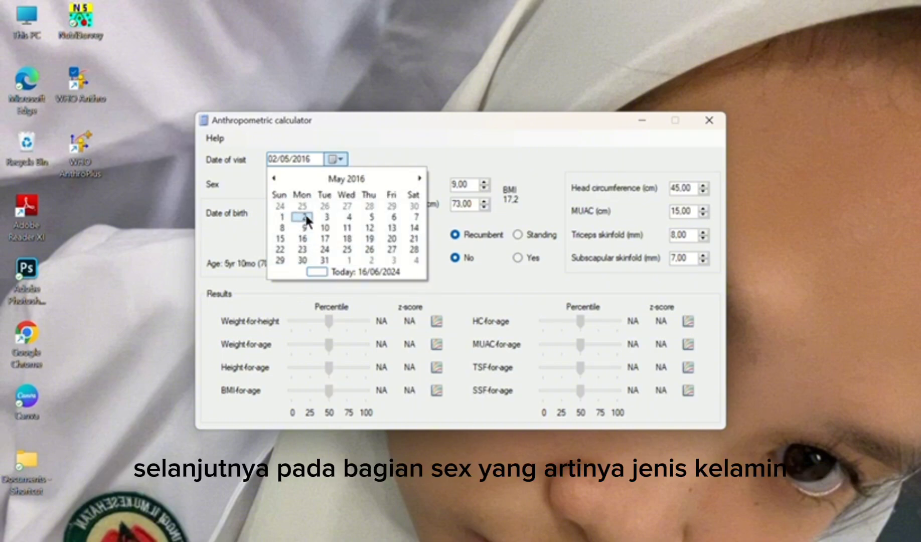
left_click(305, 216)
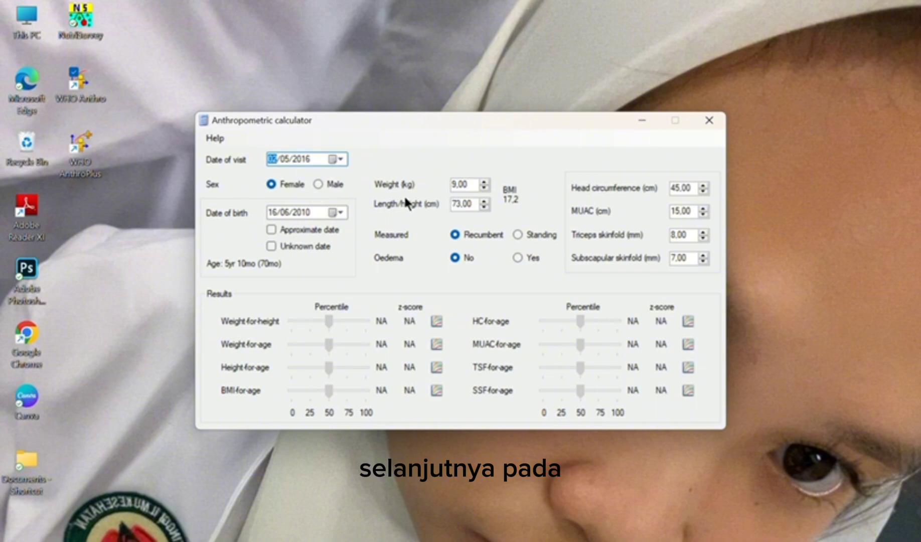
Step: Set the child's date of birth in the anthropometric calculator
left_click(337, 212)
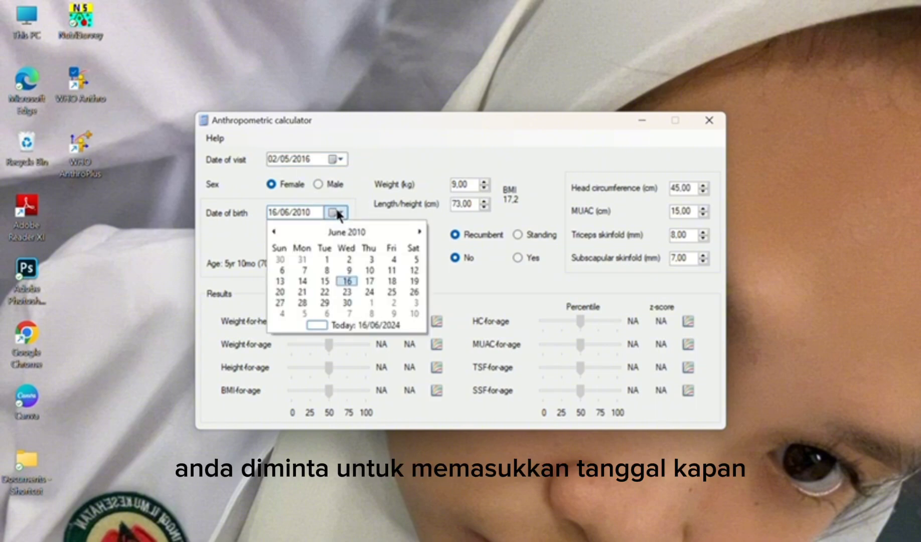
left_click(345, 232)
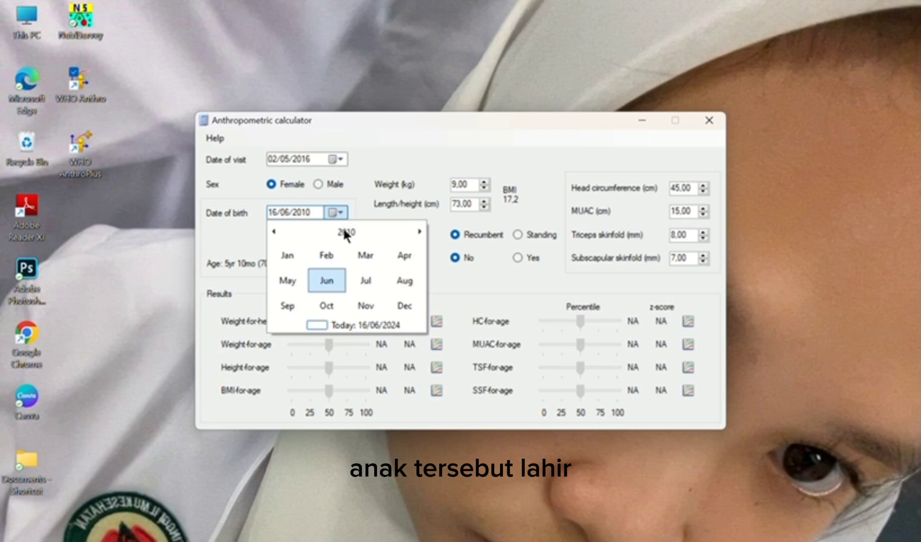
left_click(345, 232)
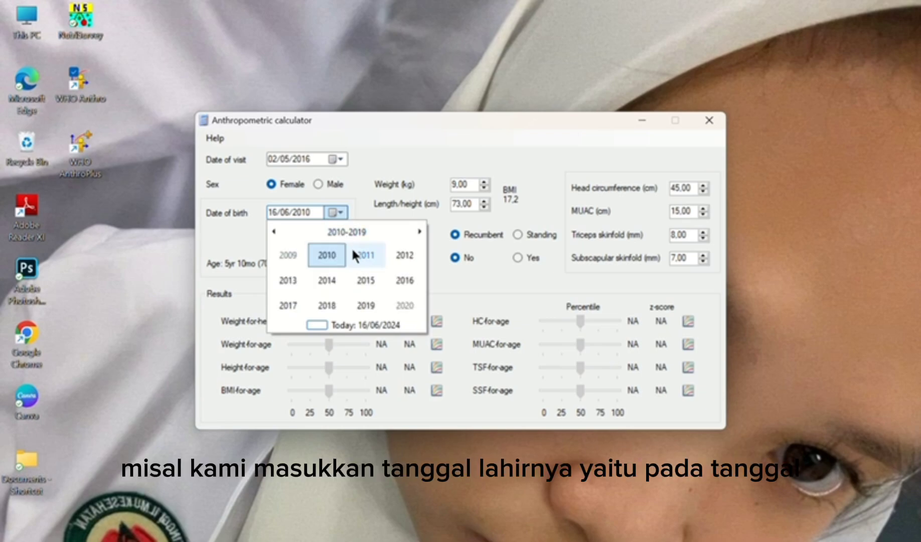
left_click(335, 277)
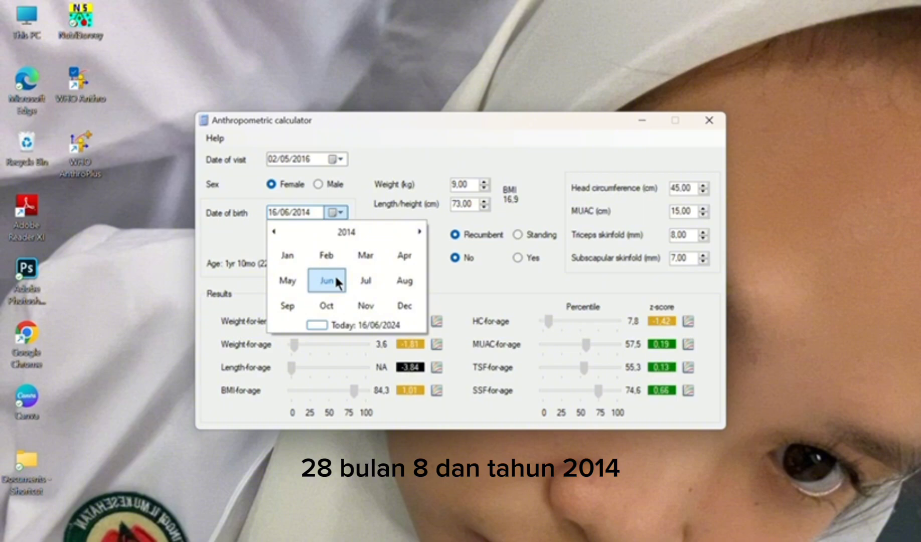
left_click(411, 283)
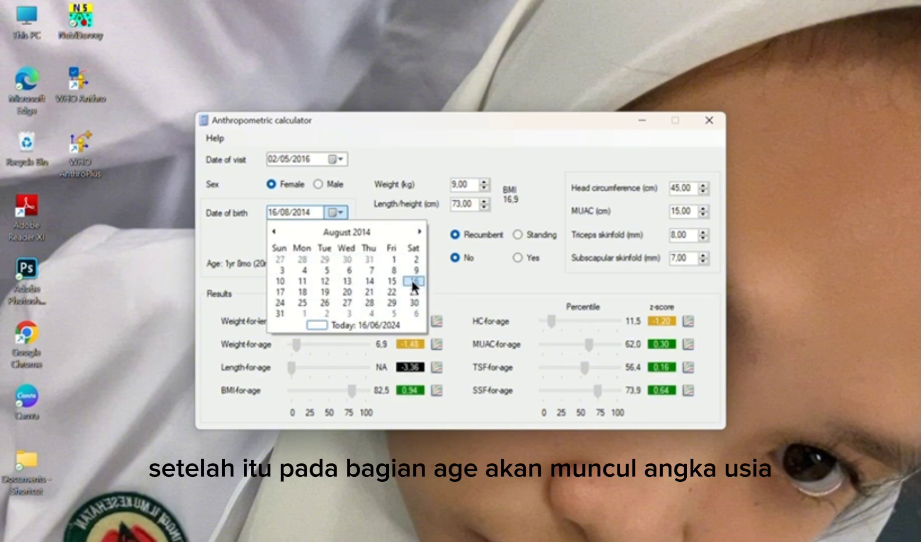
left_click(369, 301)
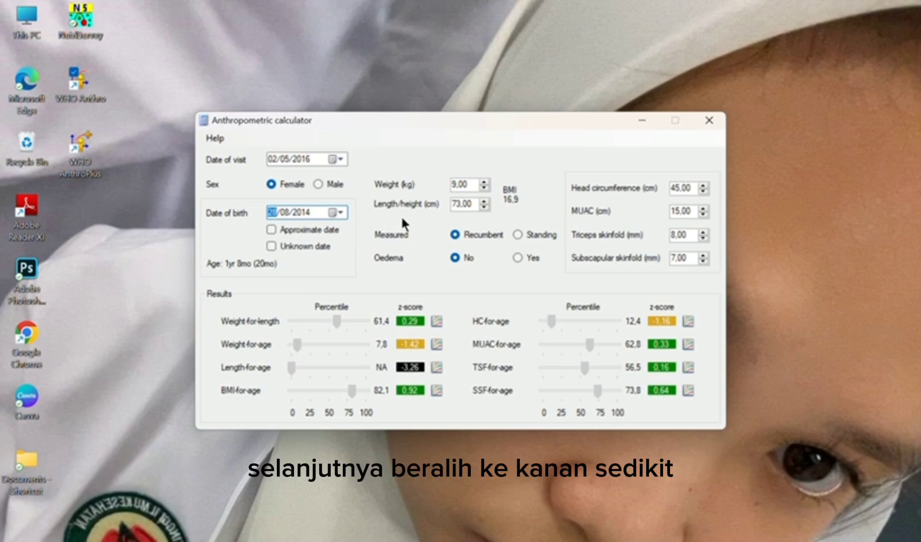
Step: Set the child's weight to 10,6 kg, using a comma as the decimal separator
left_click(474, 185)
key("BackSpace")
key("BackSpace")
key("BackSpace")
key("BackSpace")
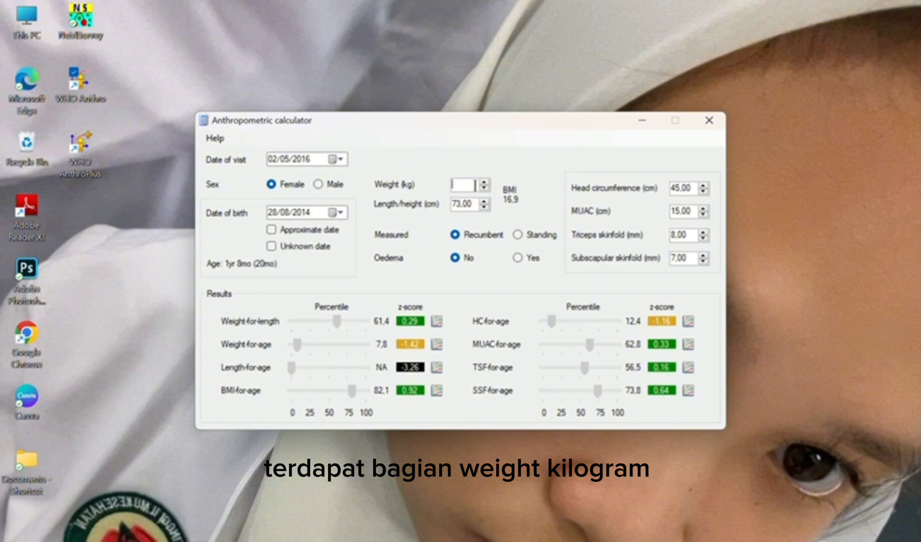
type("10,6")
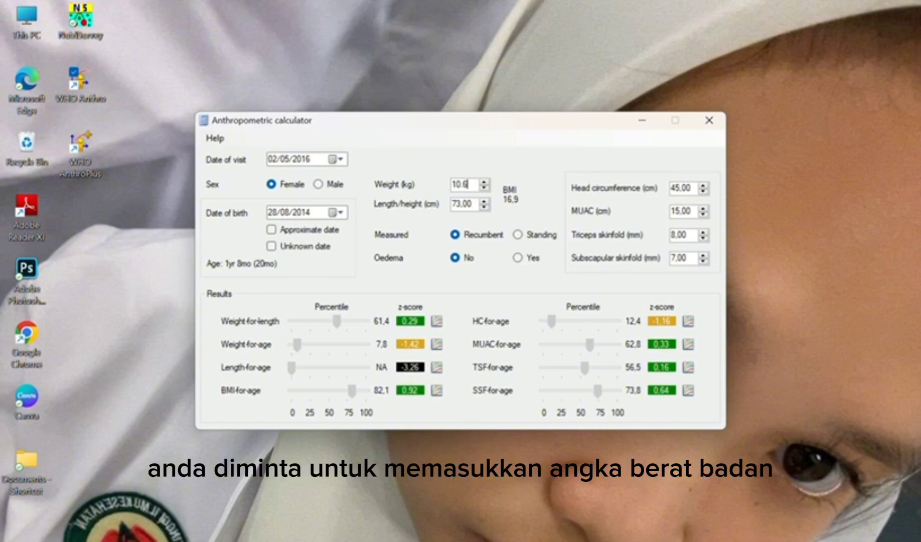
key("Tab")
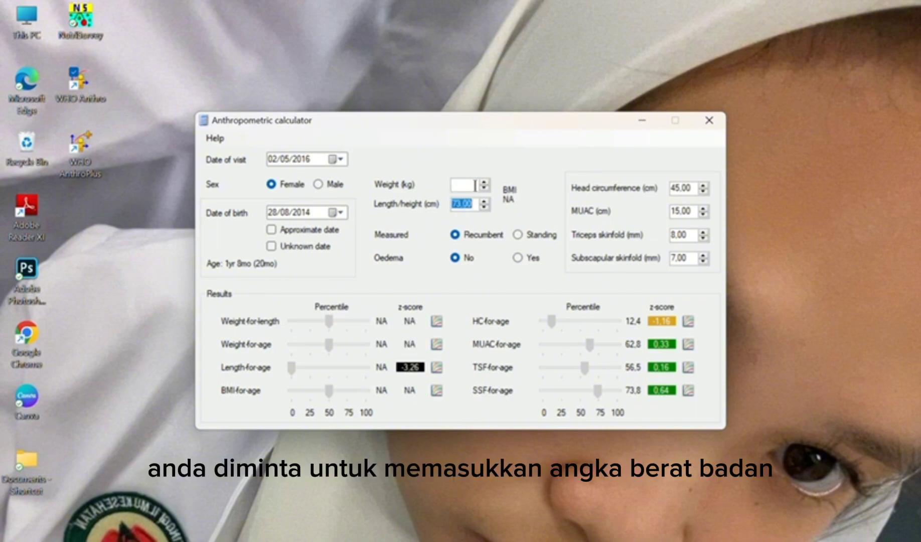
left_click(474, 186)
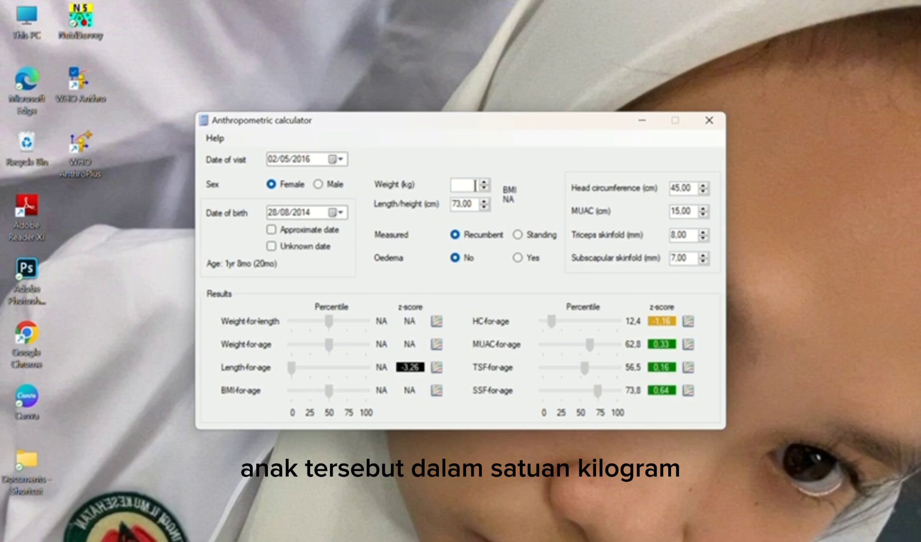
type("10,6")
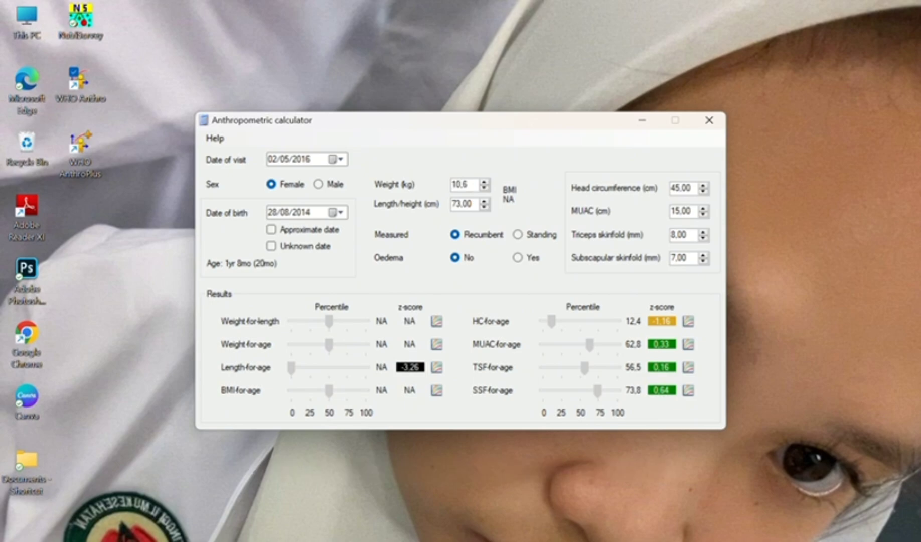
Step: Set the child's length/height to 84,10 cm
left_click(474, 205)
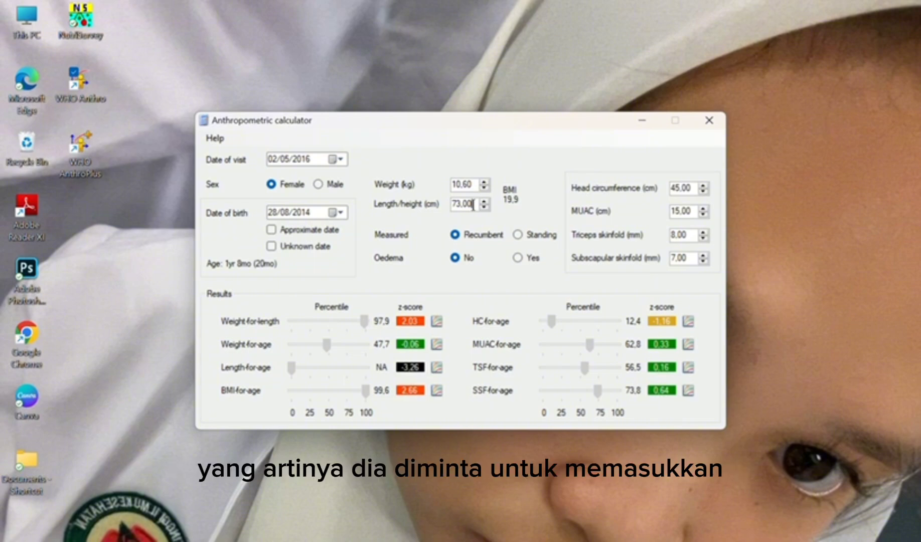
key("BackSpace")
key("BackSpace")
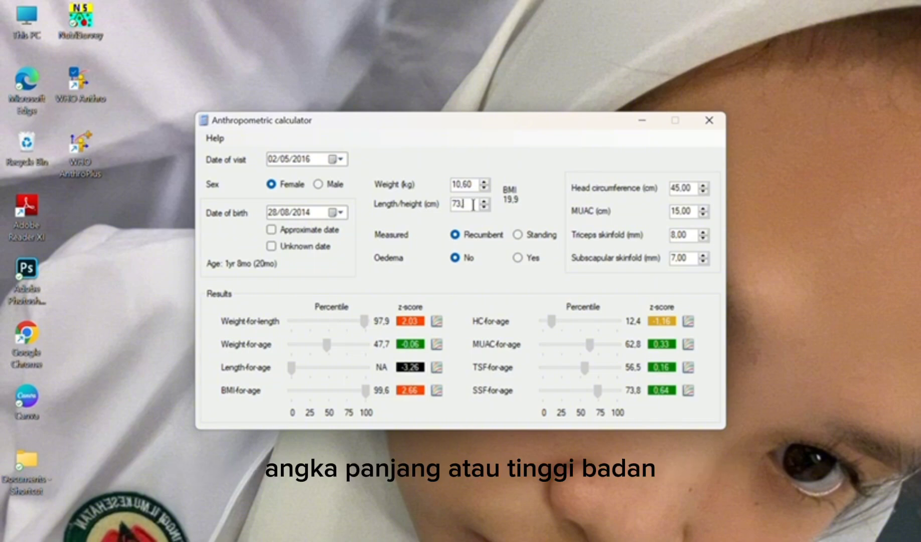
key("BackSpace")
key("BackSpace")
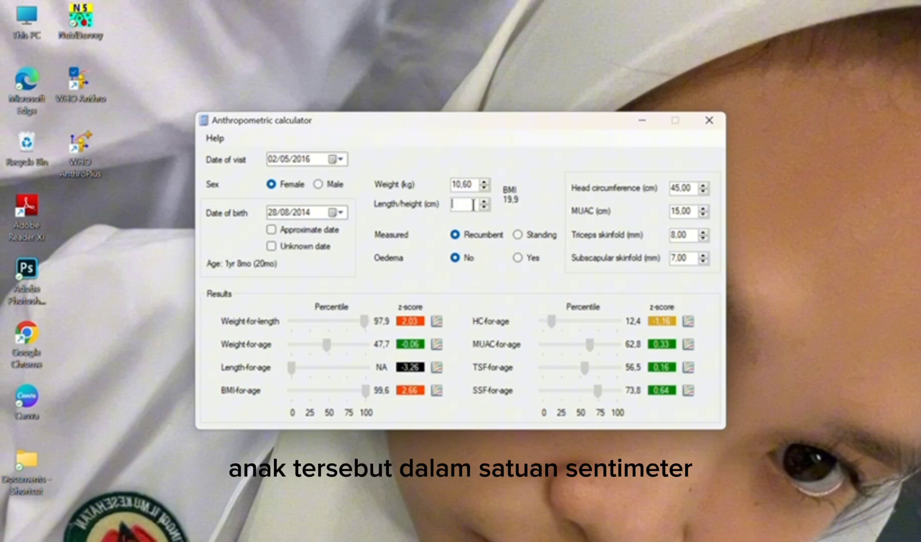
type("84")
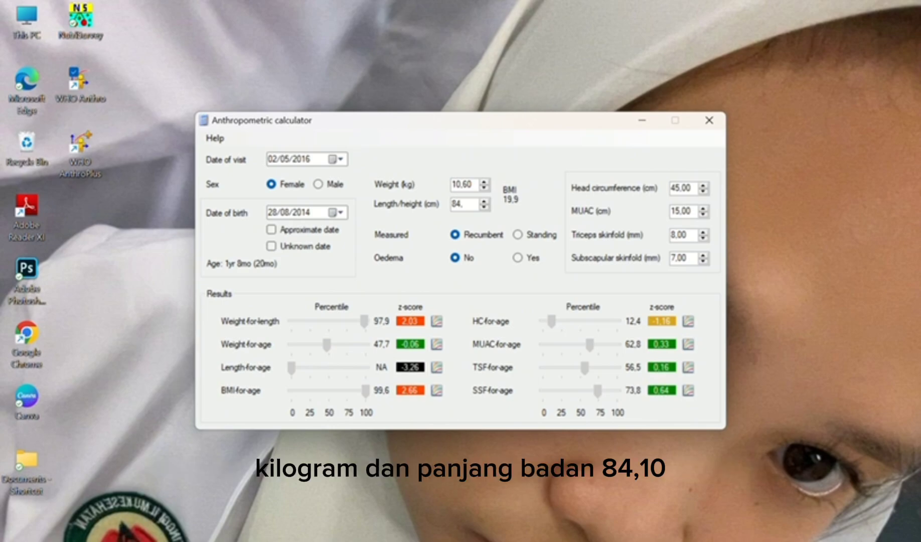
type(",10")
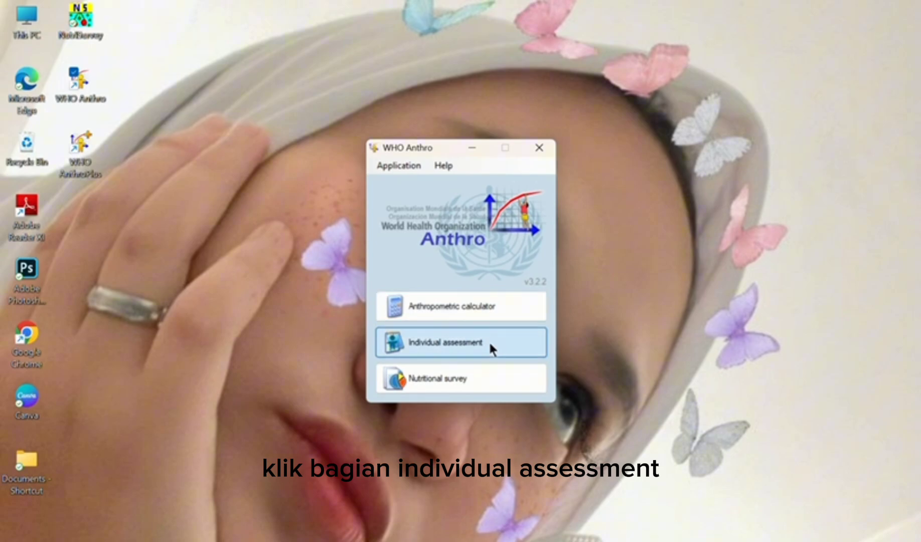
Step: Open Individual assessment and add a new child, entering the first name and choosing Female as the sex
left_click(489, 343)
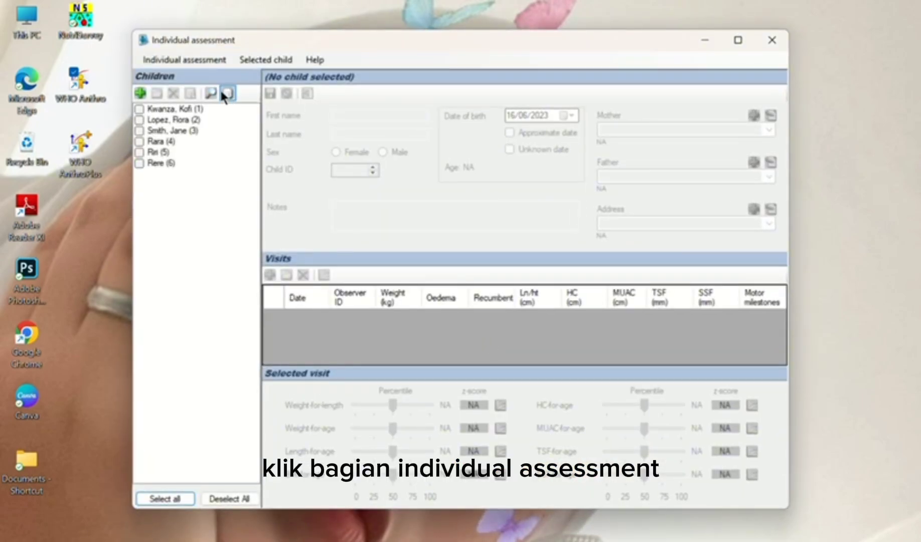
left_click(141, 92)
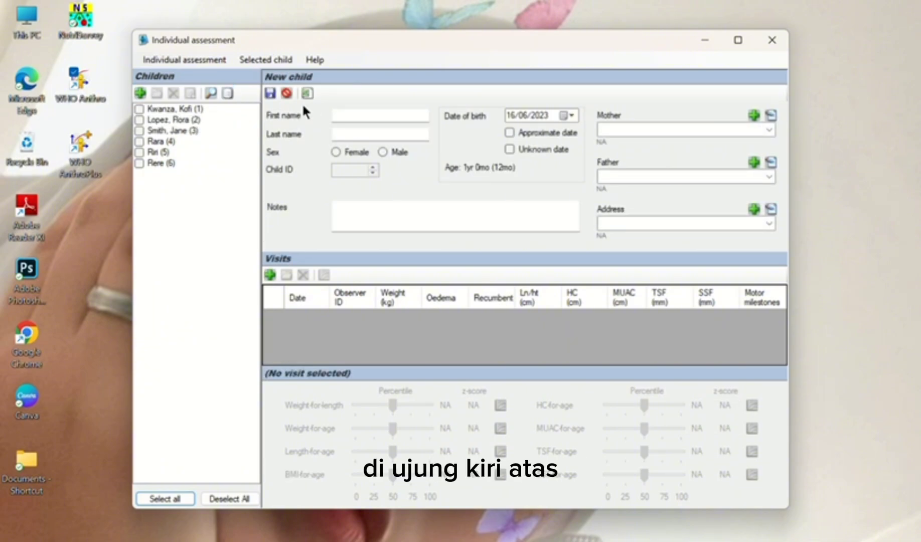
left_click(369, 115)
type("J")
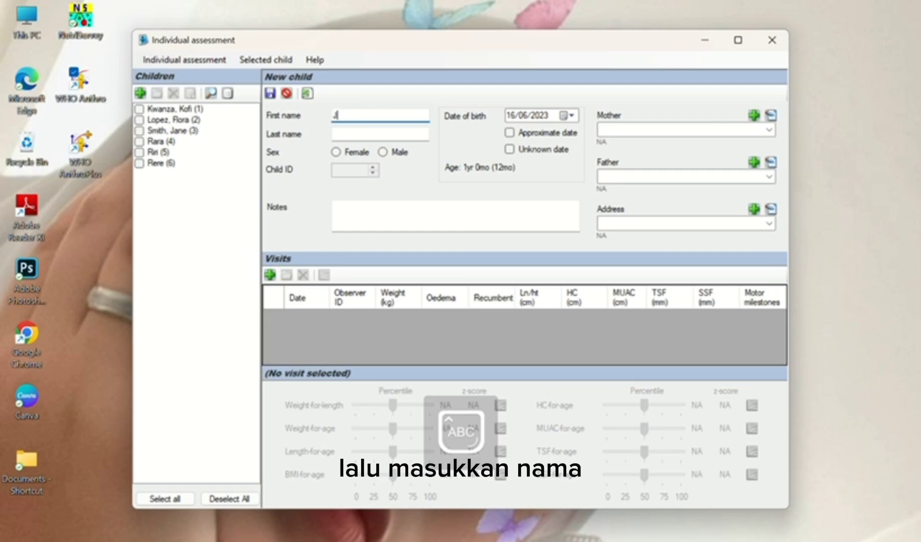
type("ASMINE")
left_click(335, 151)
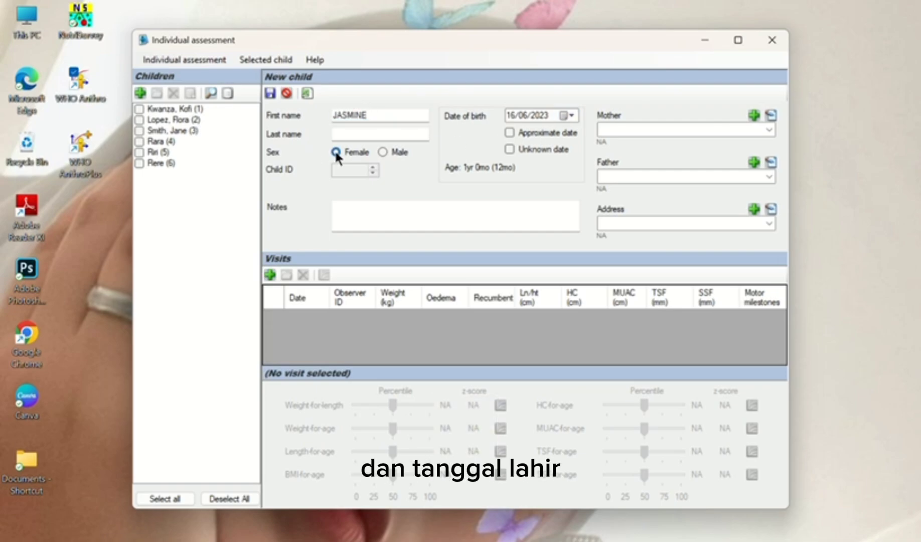
Step: Set the date of birth in the new child's individual assessment record
left_click(568, 115)
left_click(584, 134)
left_click(584, 135)
left_click(512, 134)
left_click(565, 182)
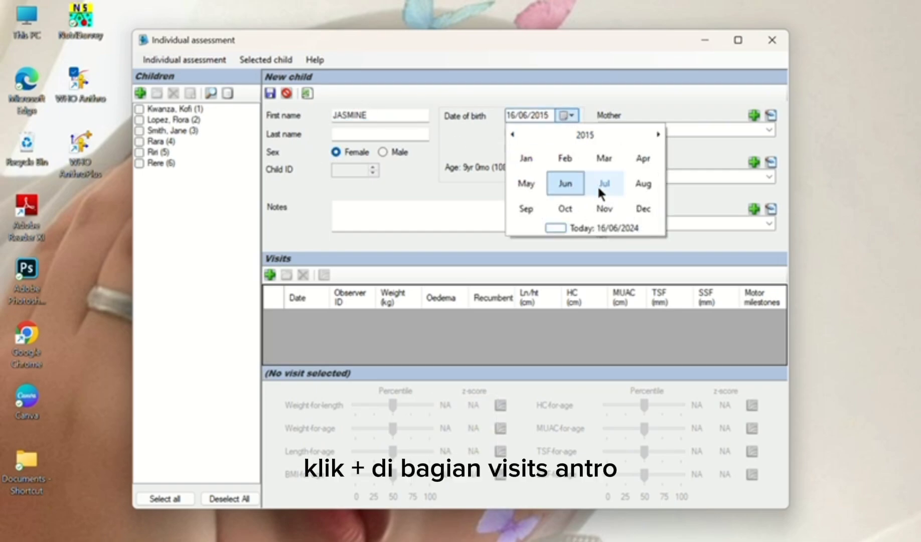
left_click(564, 184)
left_click(524, 202)
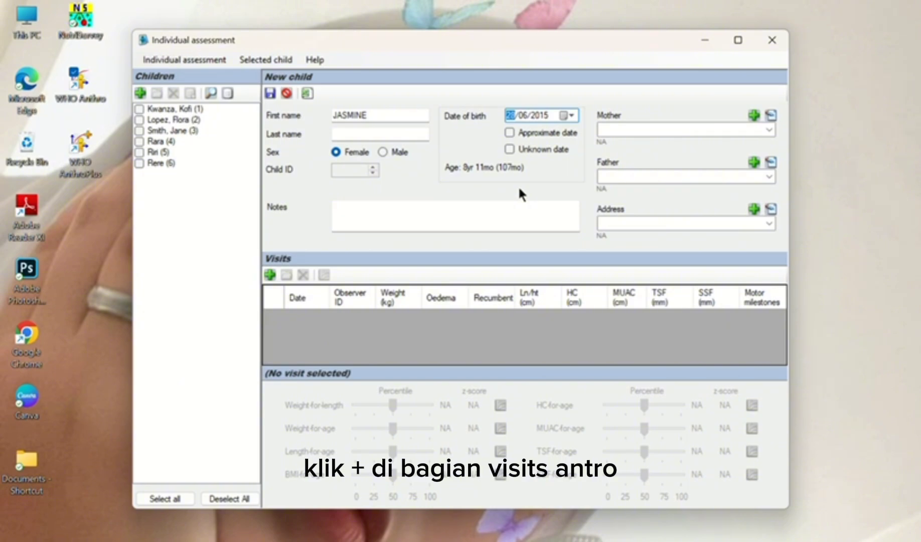
Step: Add a new visit for the child and set its date of visit to 02/05/2016
left_click(271, 275)
left_click(426, 154)
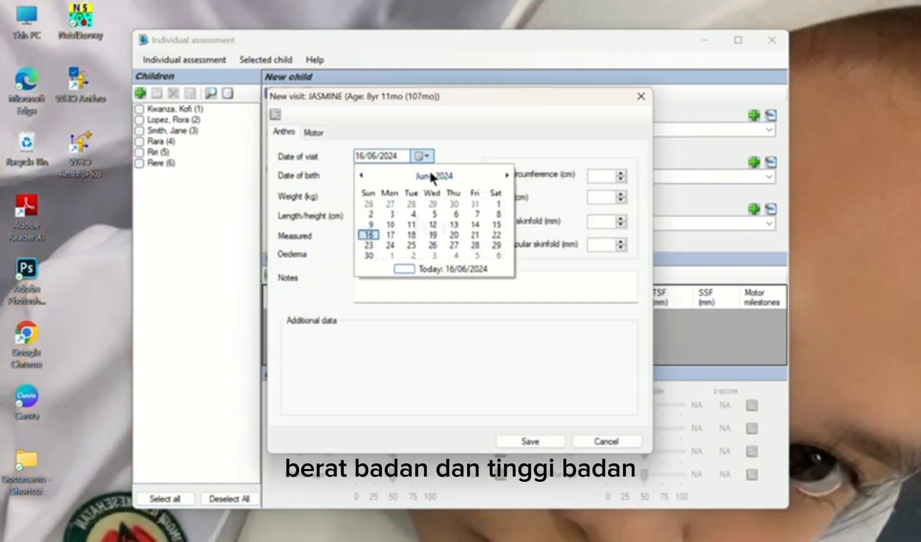
left_click(430, 171)
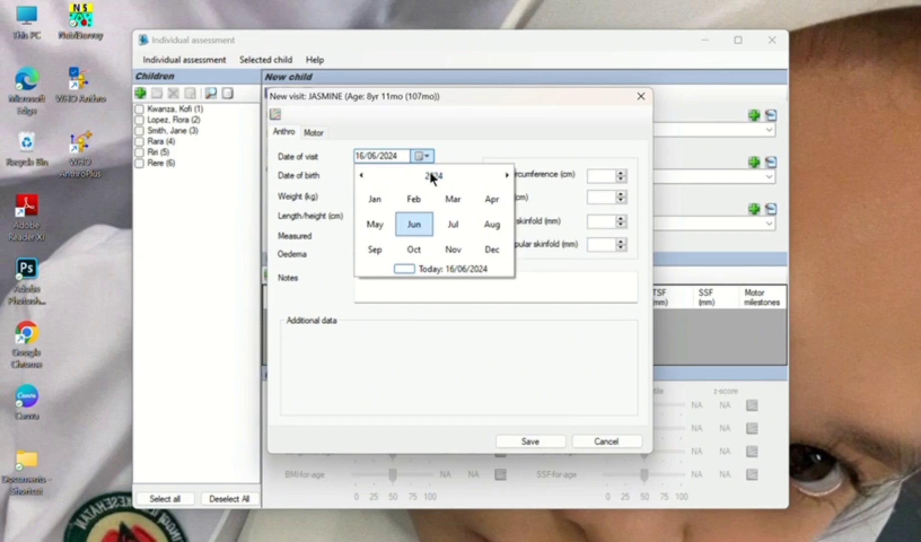
left_click(429, 171)
left_click(359, 175)
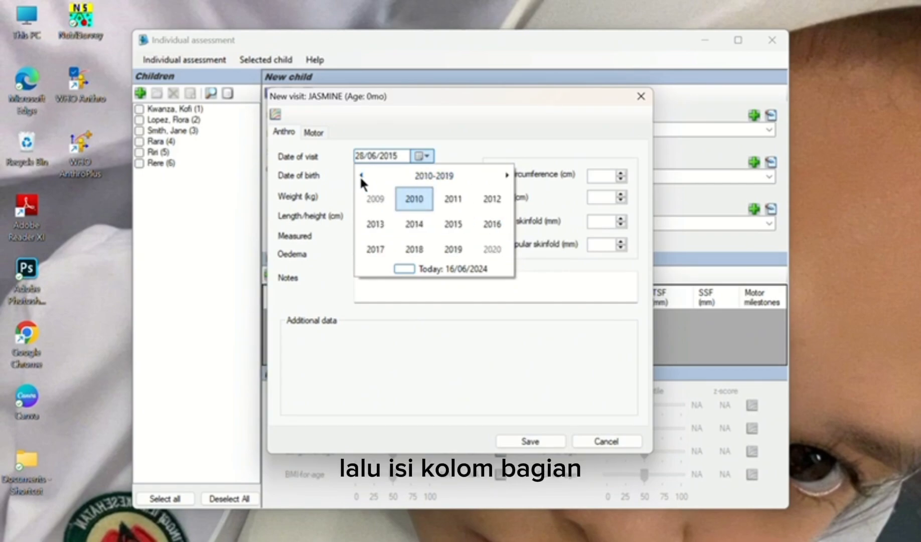
left_click(489, 226)
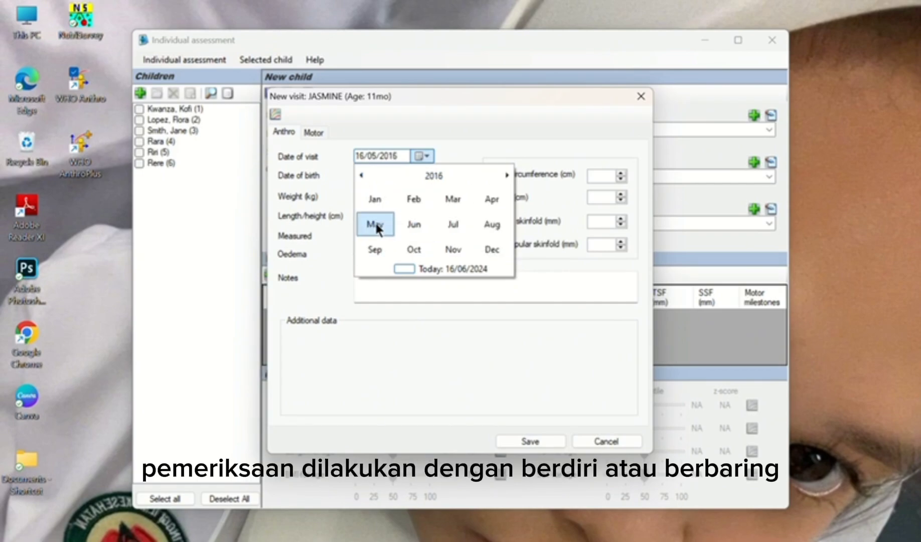
left_click(376, 224)
left_click(391, 214)
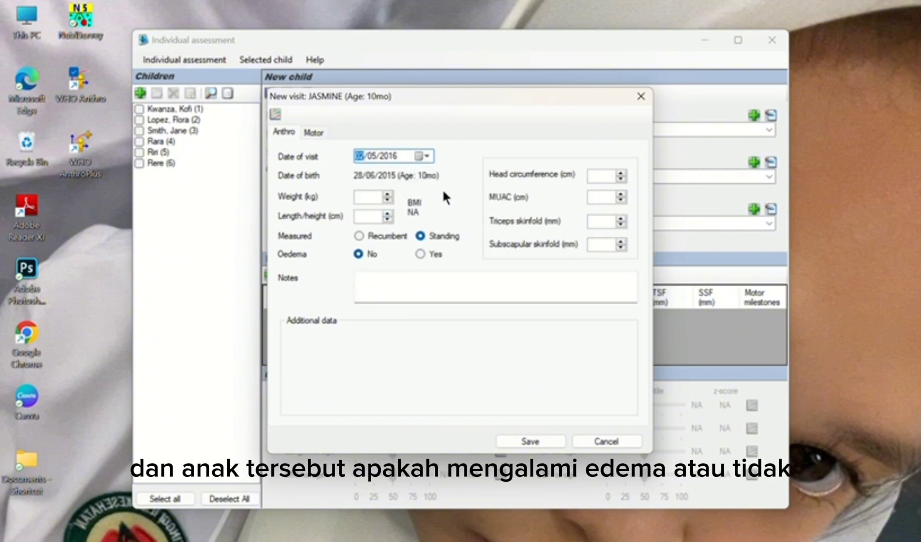
Step: Set the visit's weight to 8,40 kg and length/height to 69,50 cm, measured Recumbent
left_click(370, 196)
type("8.")
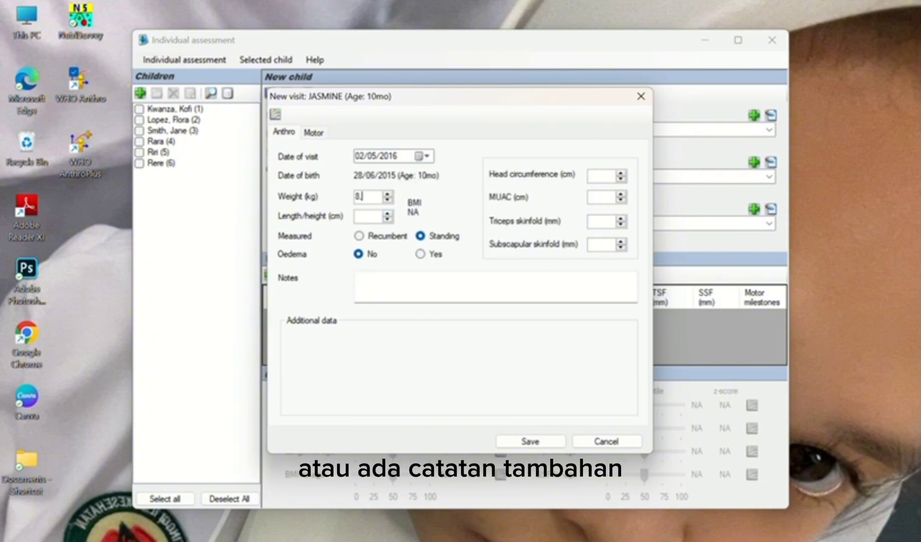
type("40")
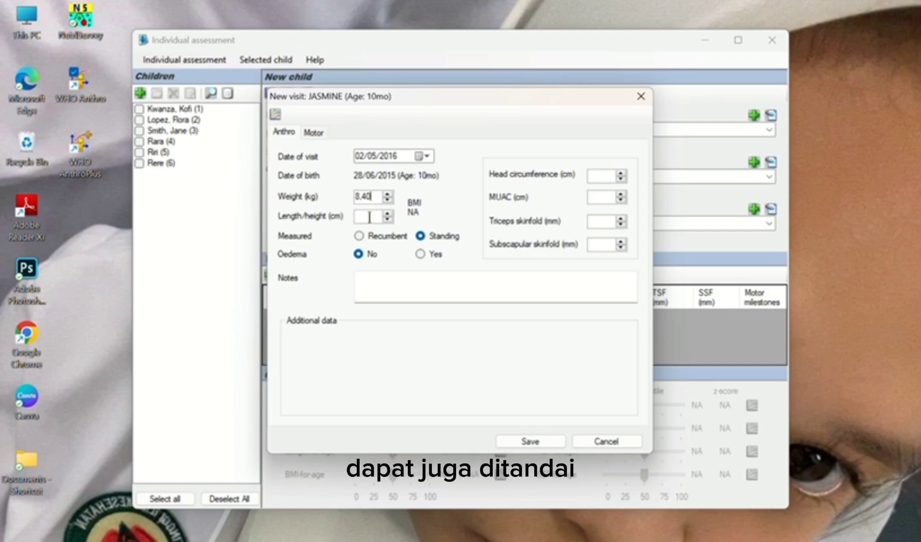
left_click(369, 216)
type("69")
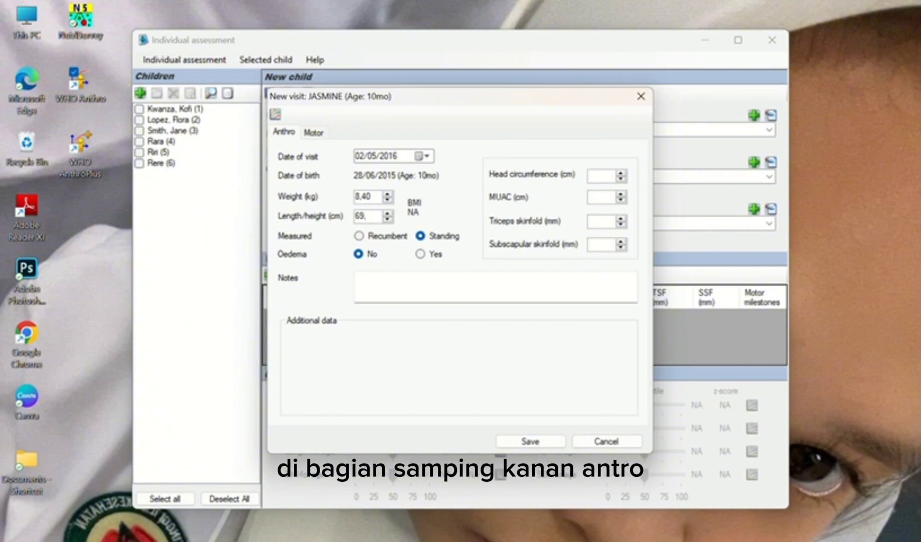
type(",50")
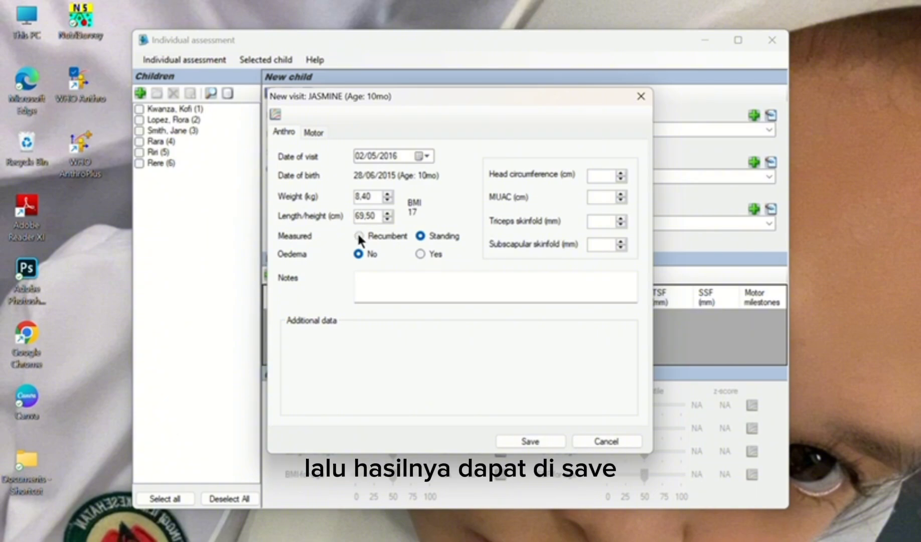
left_click(358, 236)
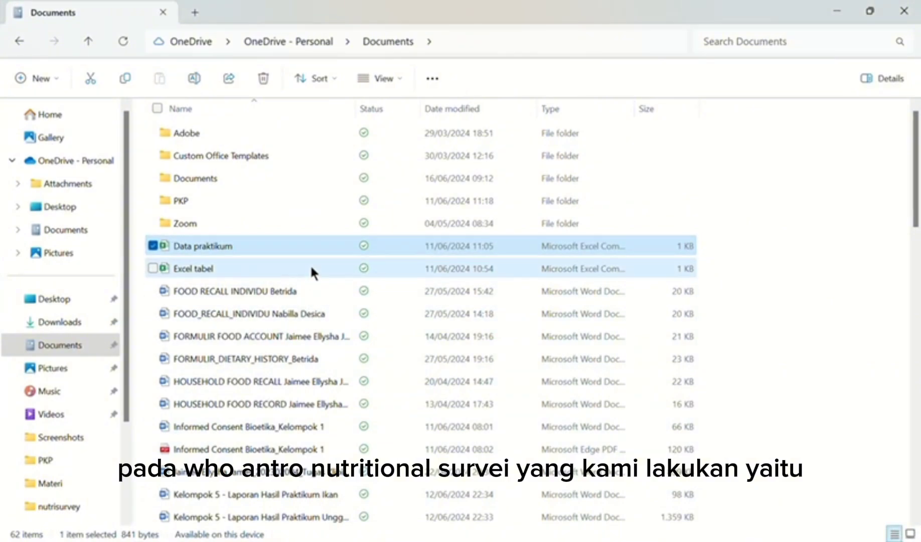
Step: Open the Excel tabel file from Documents in Excel and start saving a copy to the OneDrive Documents folder
double_click(311, 268)
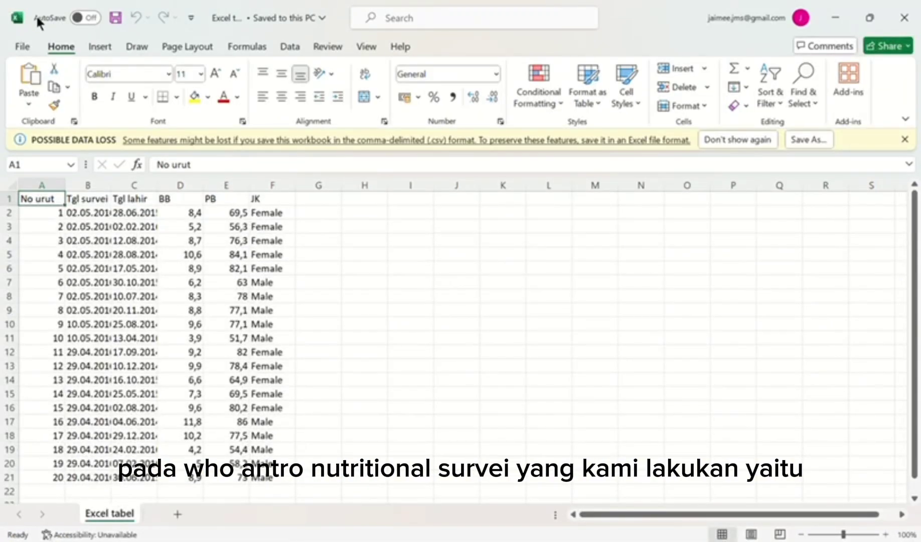
left_click(21, 46)
left_click(63, 304)
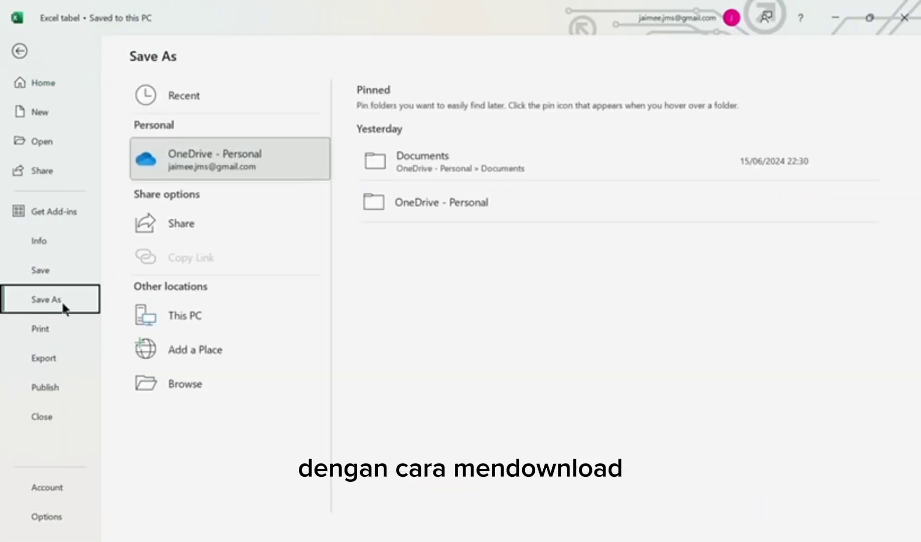
left_click(402, 160)
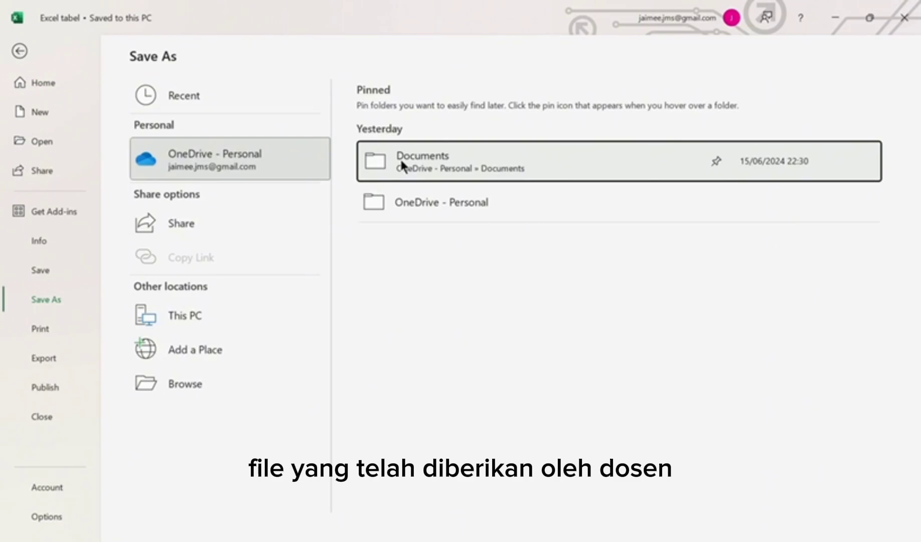
type("dATA p")
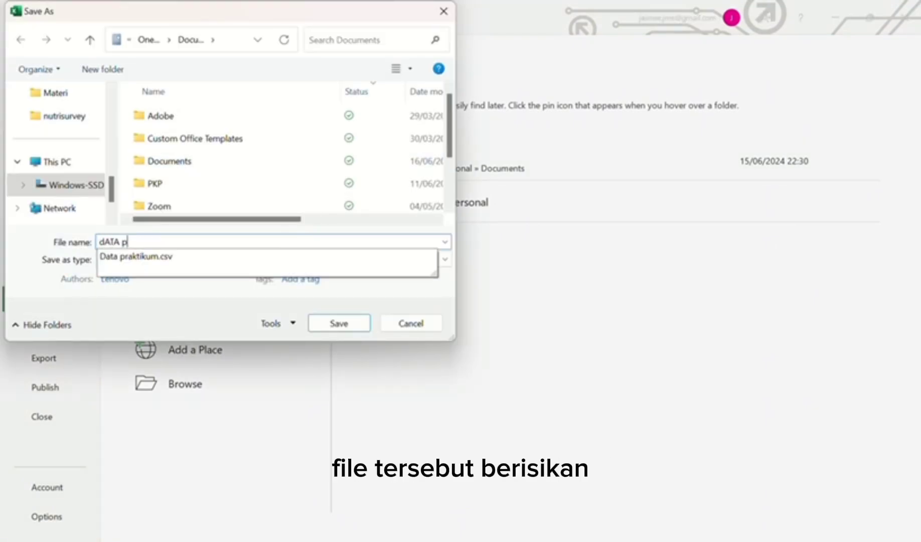
type("RAKTIKUM cONTOH")
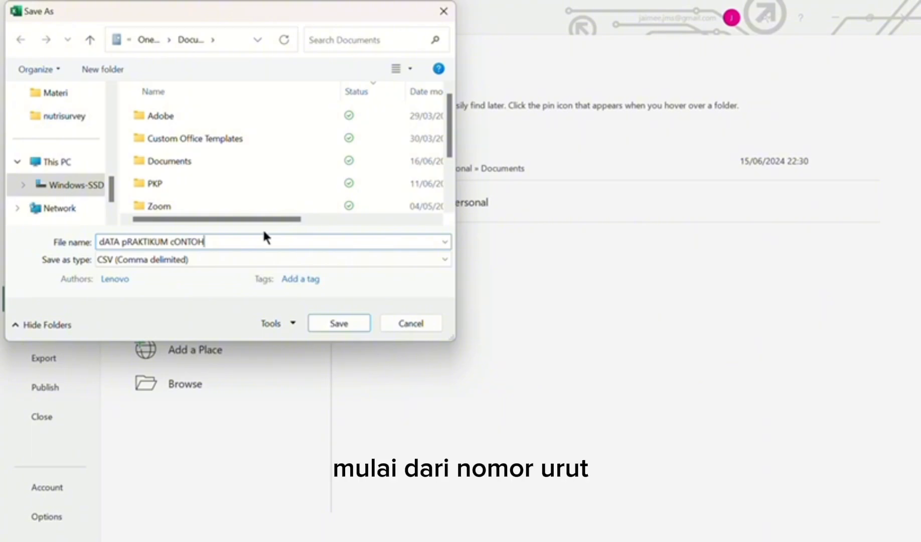
key("BackSpace")
key("BackSpace")
key("BackSpace")
key("BackSpace")
key("BackSpace")
key("BackSpace")
key("BackSpace")
key("BackSpace")
key("BackSpace")
key("BackSpace")
key("BackSpace")
key("BackSpace")
key("BackSpace")
key("BackSpace")
key("BackSpace")
key("BackSpace")
key("BackSpace")
key("BackSpace")
key("BackSpace")
key("BackSpace")
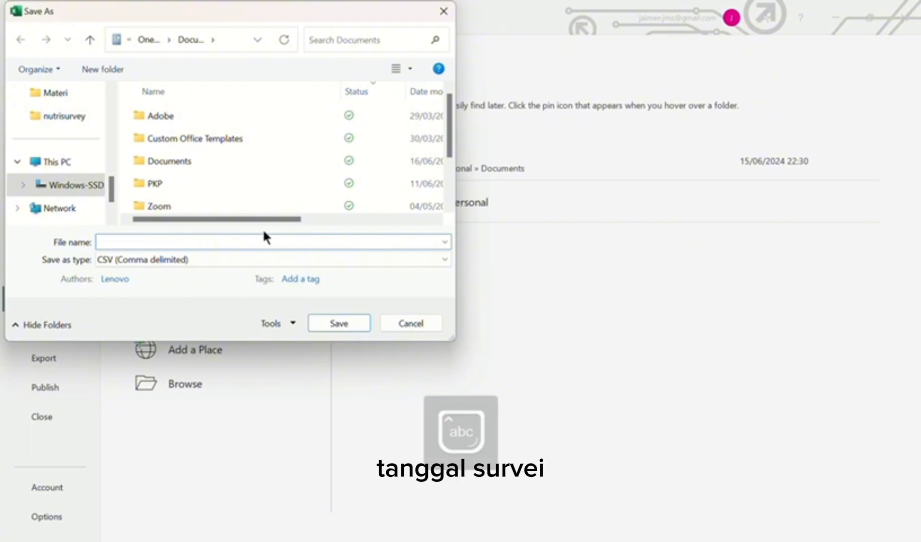
Step: Save the copy in Documents as a comma-delimited CSV named Data Praktikum Contoh, and minimize the workbook
type("Data Prakt")
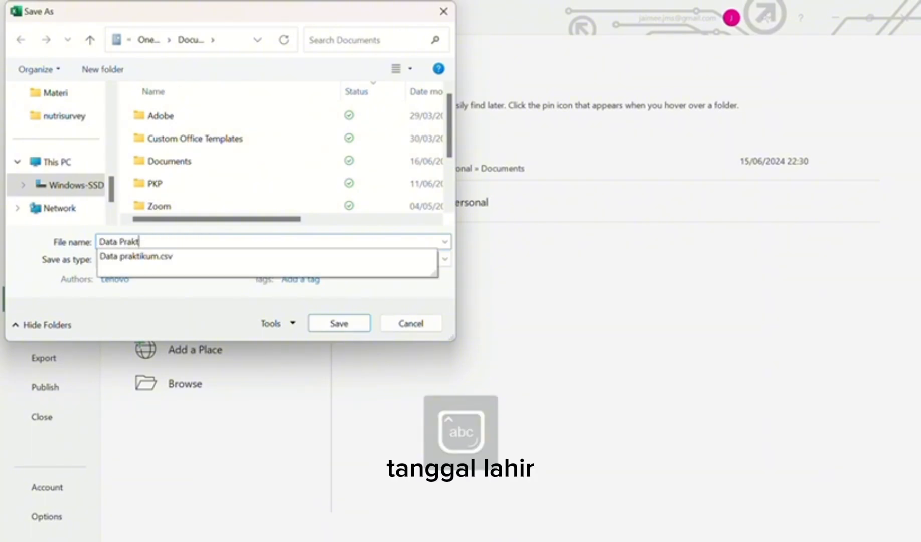
type("ikum Contoh")
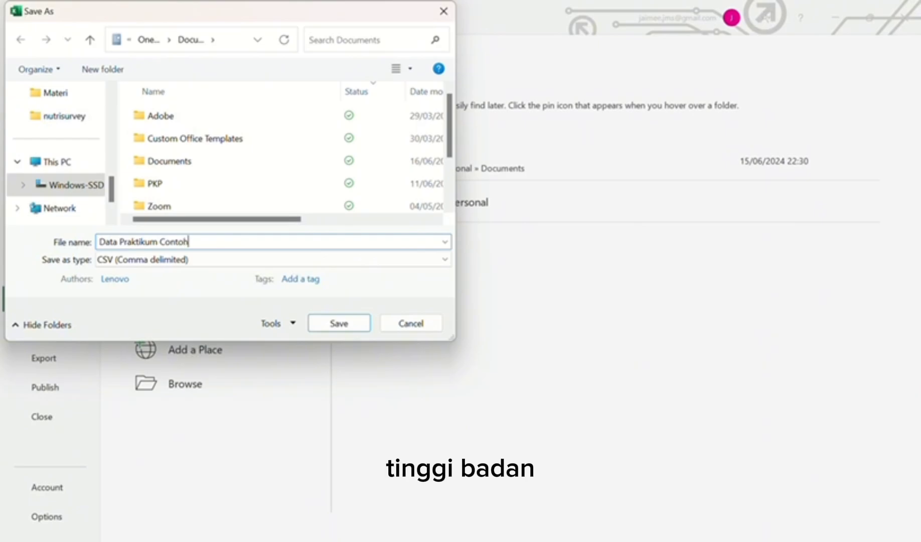
scroll(80, 166, "up", 2)
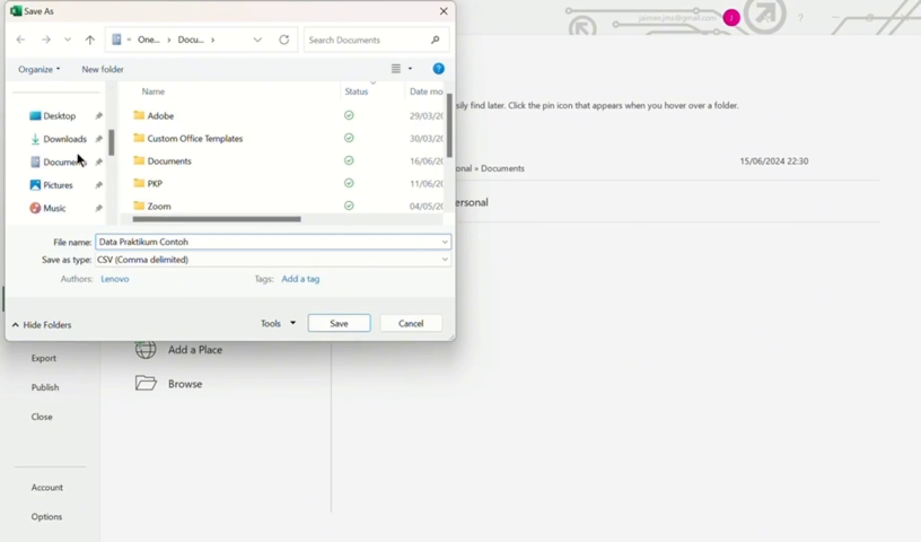
left_click(78, 166)
left_click(341, 324)
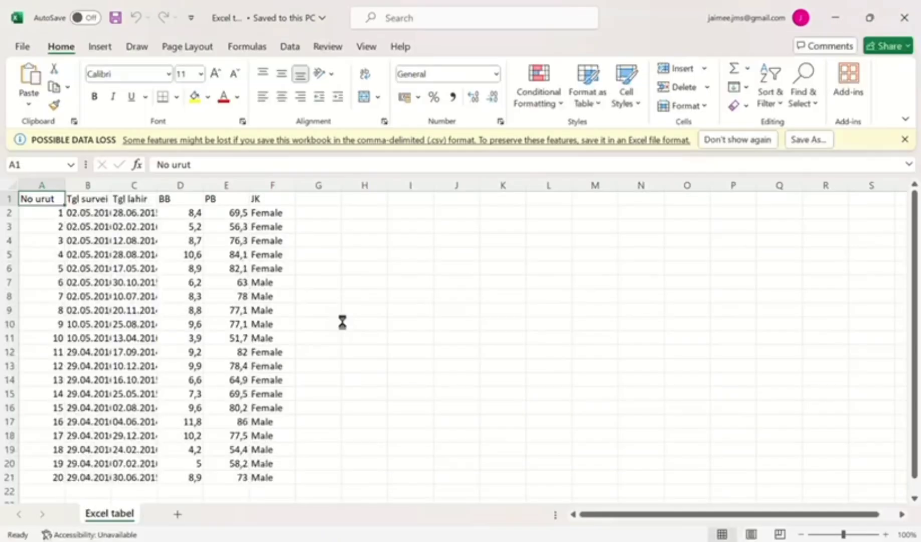
left_click(835, 18)
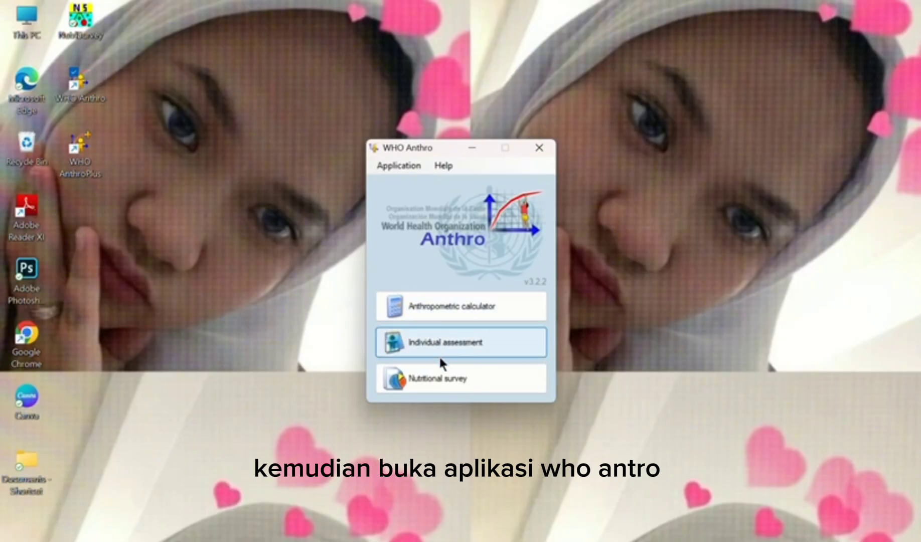
Step: Open Nutritional survey in WHO Anthro and import the Data Praktikum Contoh file from Documents
left_click(444, 376)
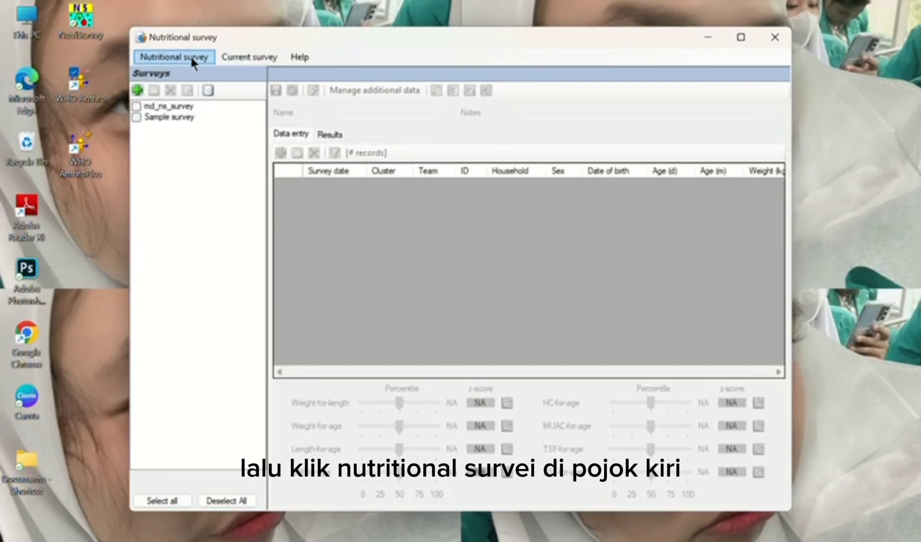
left_click(190, 55)
left_click(207, 143)
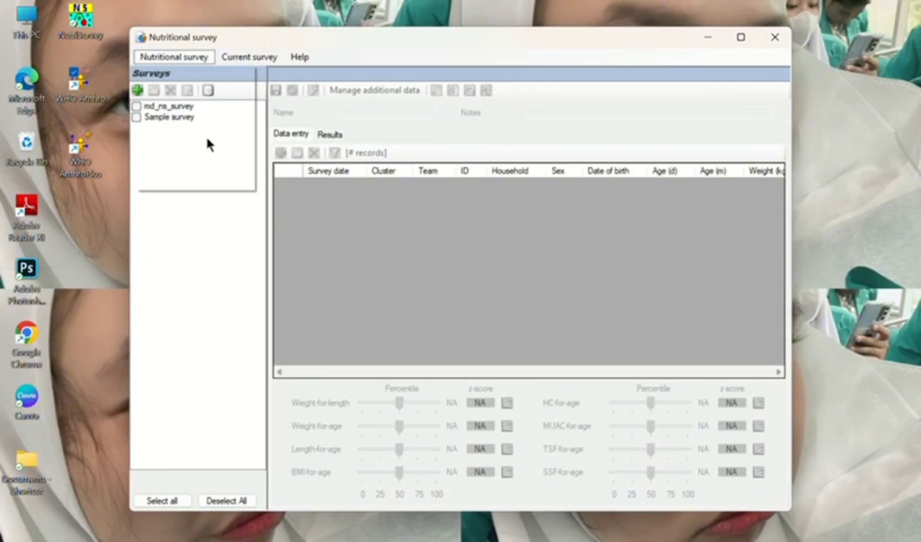
left_click(332, 274)
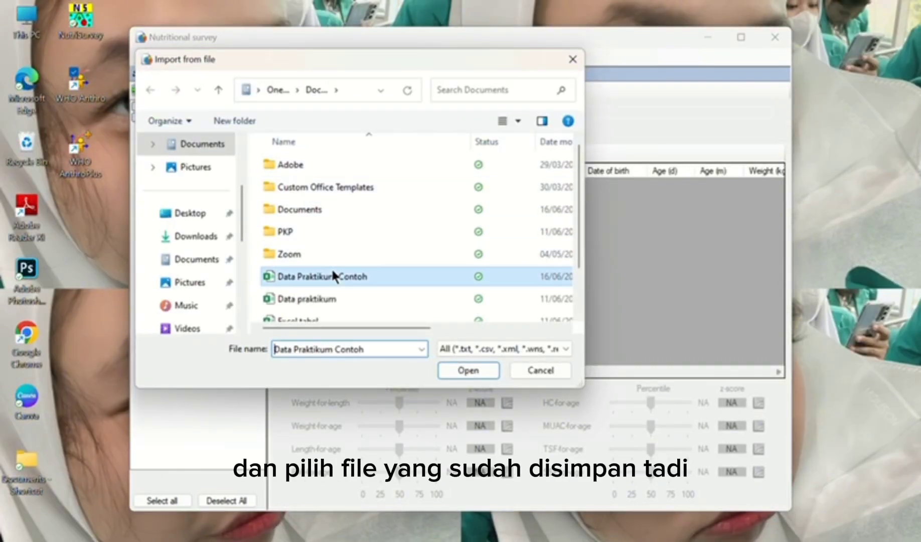
double_click(333, 275)
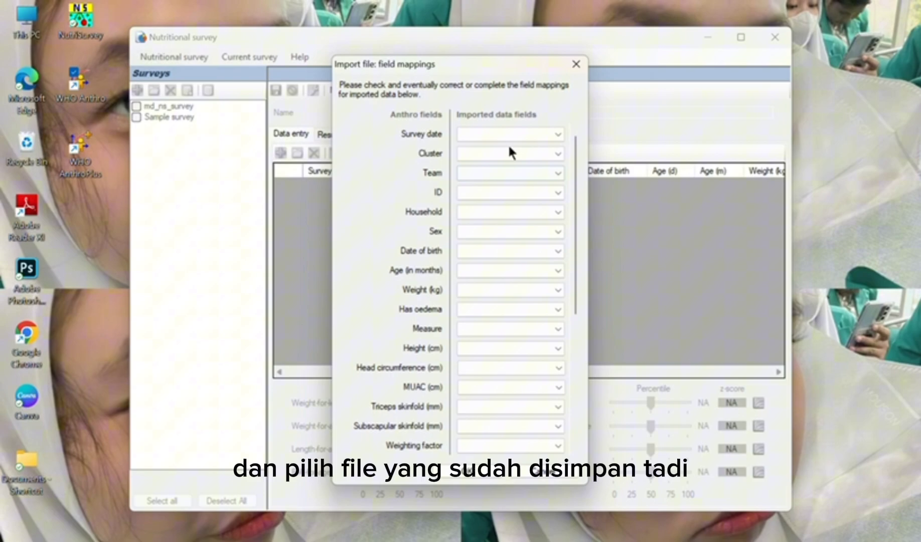
Step: Map the Survey date field to Tgl survei and the ID field to No urut
left_click(546, 134)
left_click(547, 156)
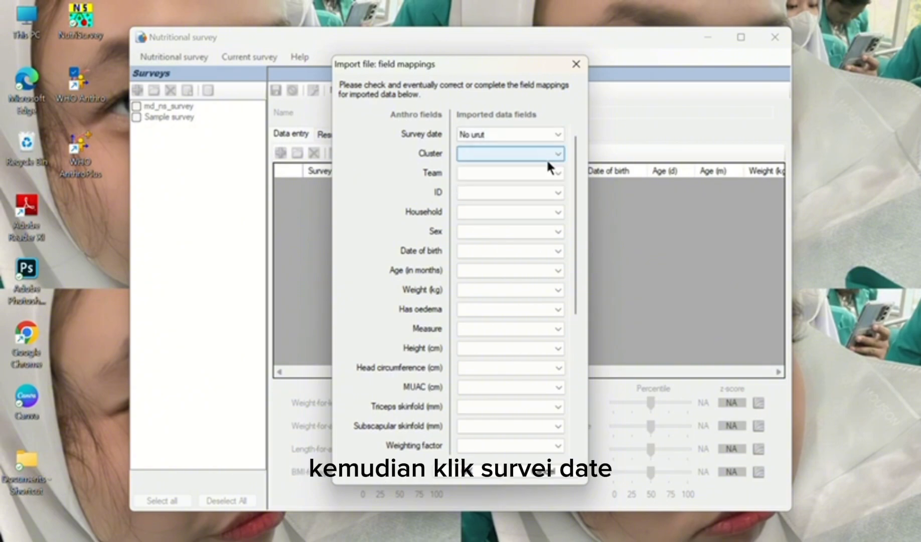
left_click(549, 132)
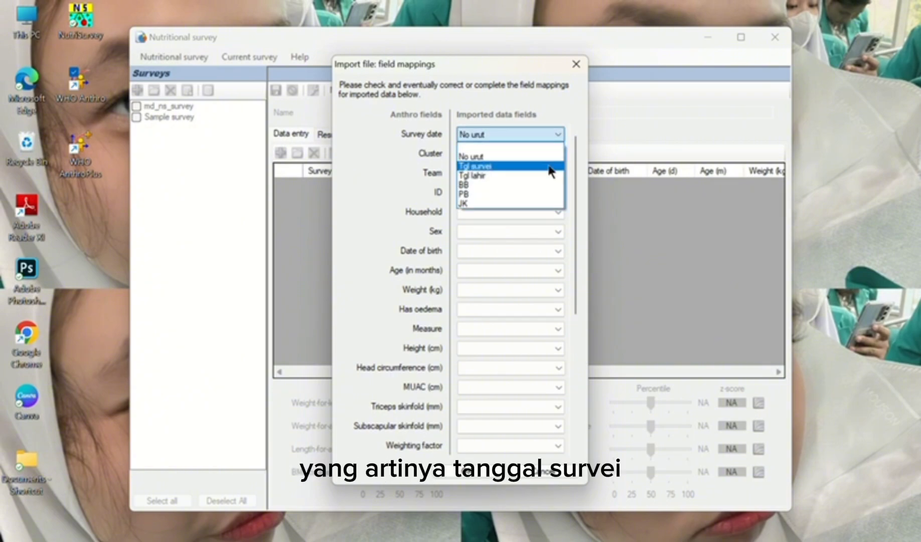
left_click(548, 165)
left_click(554, 194)
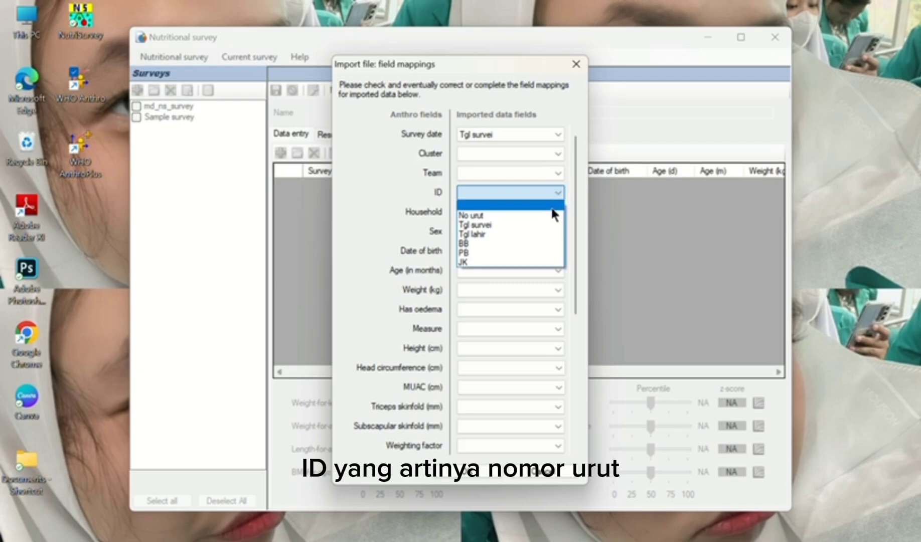
left_click(554, 217)
Step: Map the Sex field to JK and the Date of birth field to Tgl lahir
left_click(556, 231)
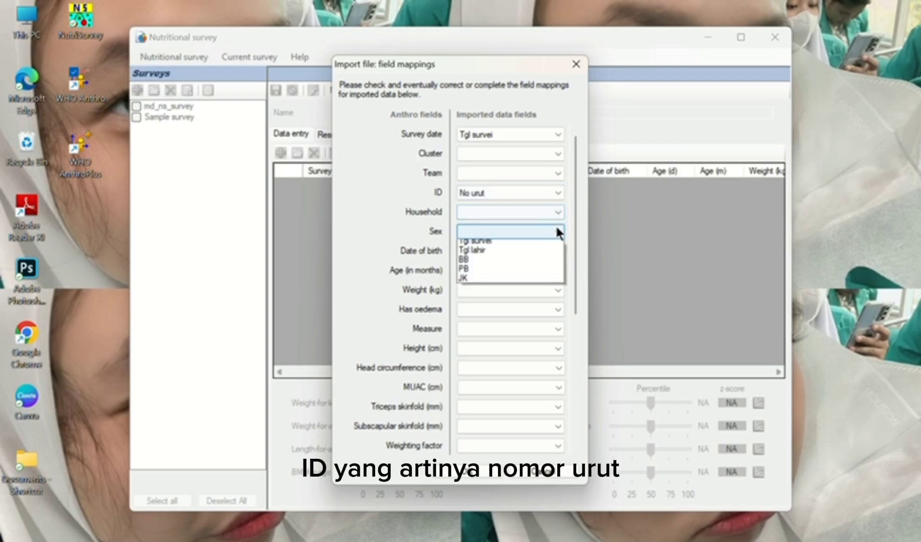
left_click(548, 291)
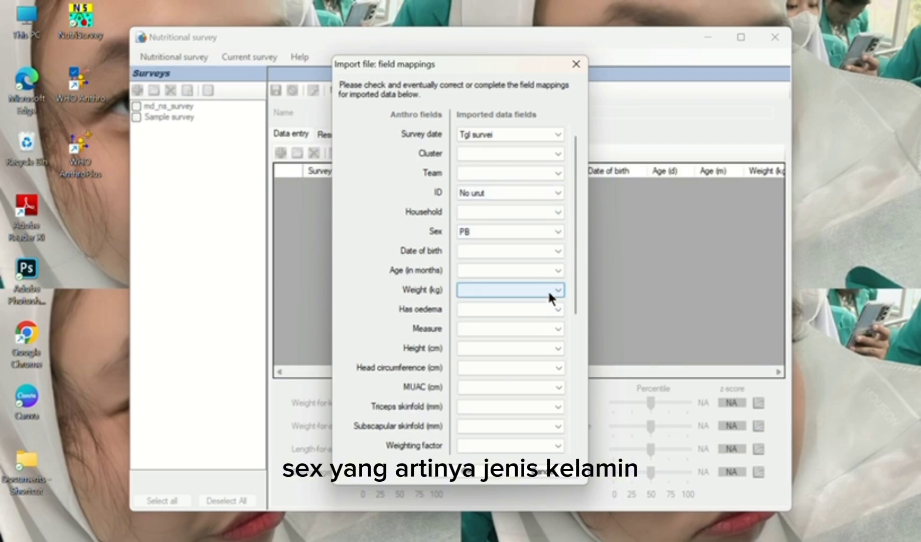
left_click(556, 232)
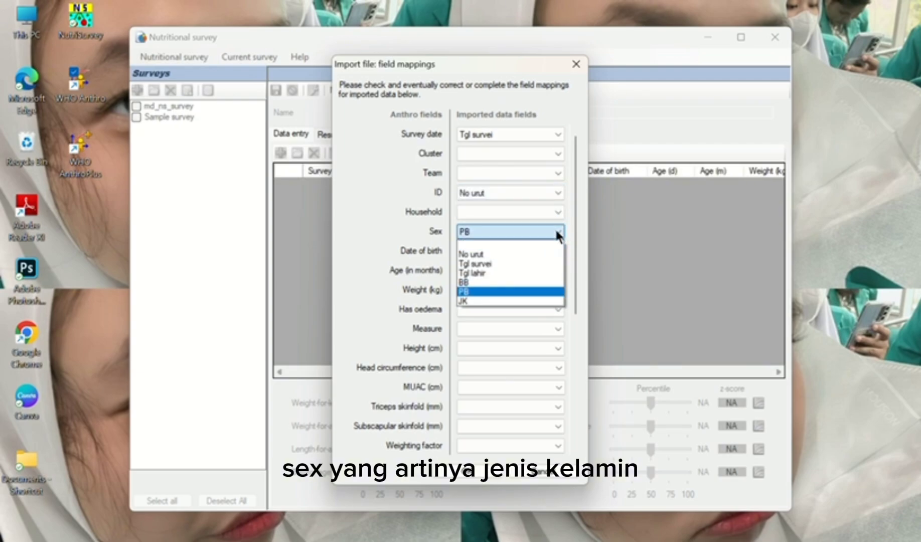
left_click(552, 299)
left_click(555, 254)
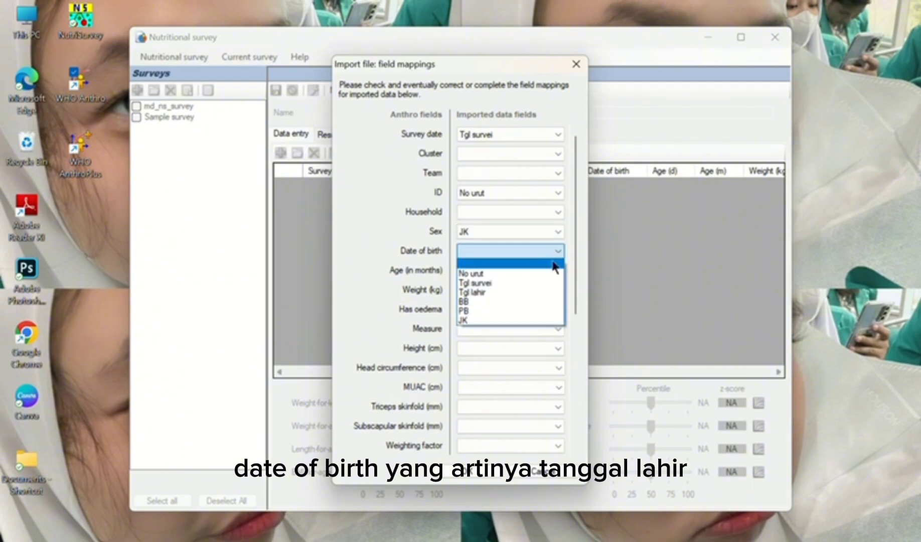
left_click(549, 291)
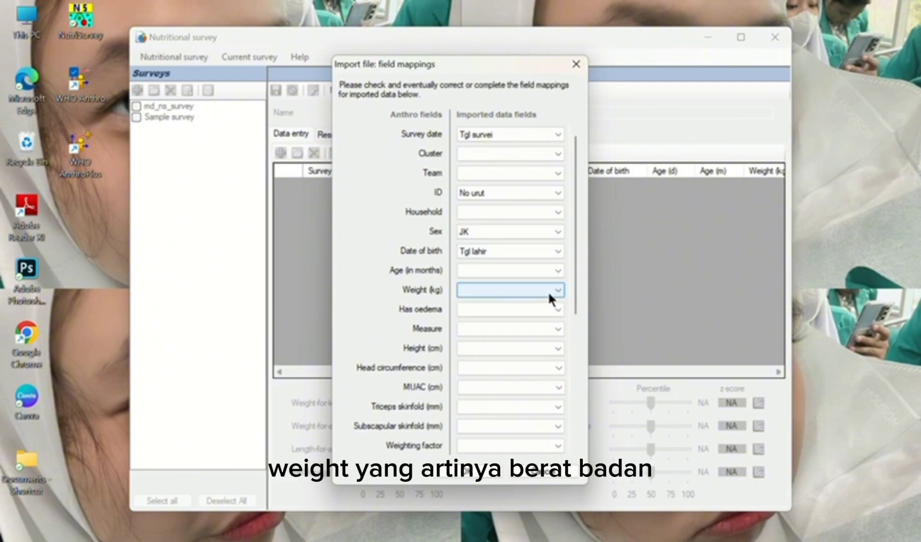
Step: Map Weight (kg) to BB and Height (cm) to PB, and confirm the field mappings to import the survey
left_click(547, 291)
left_click(544, 335)
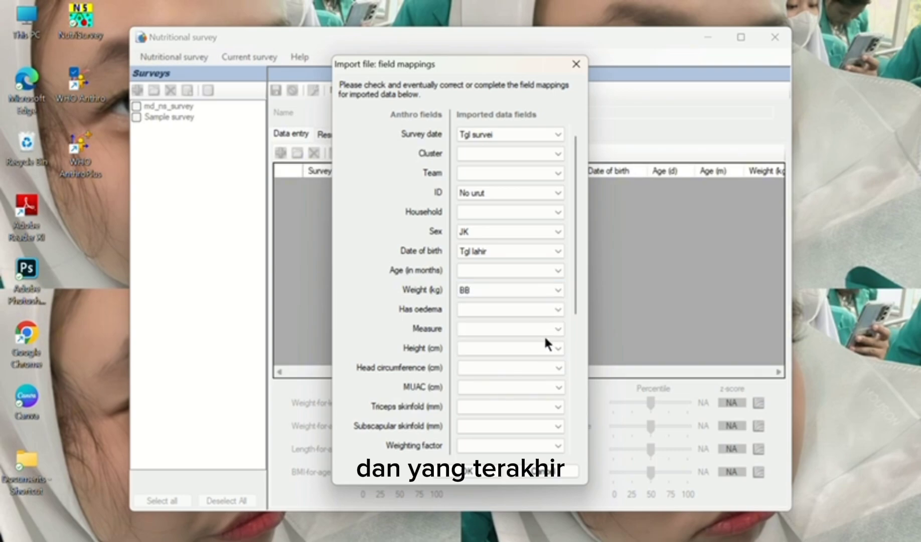
left_click(547, 348)
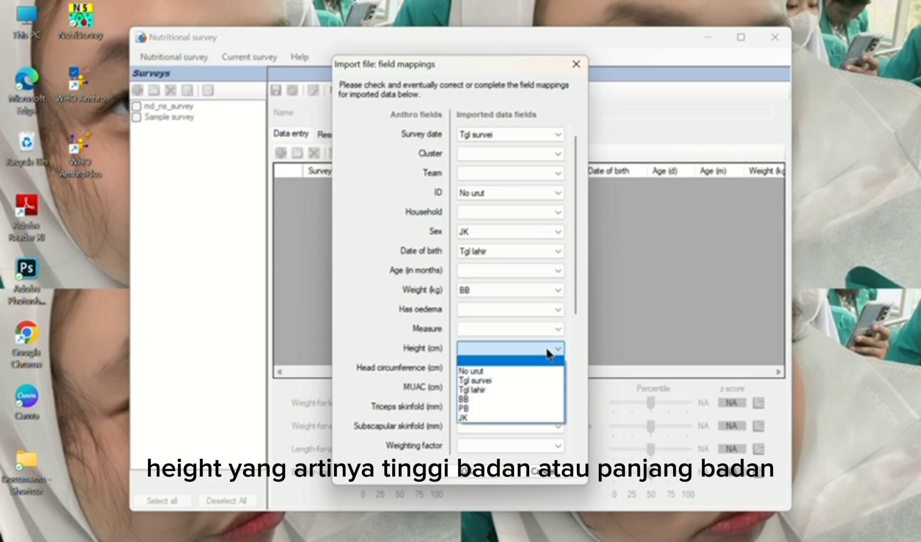
left_click(543, 408)
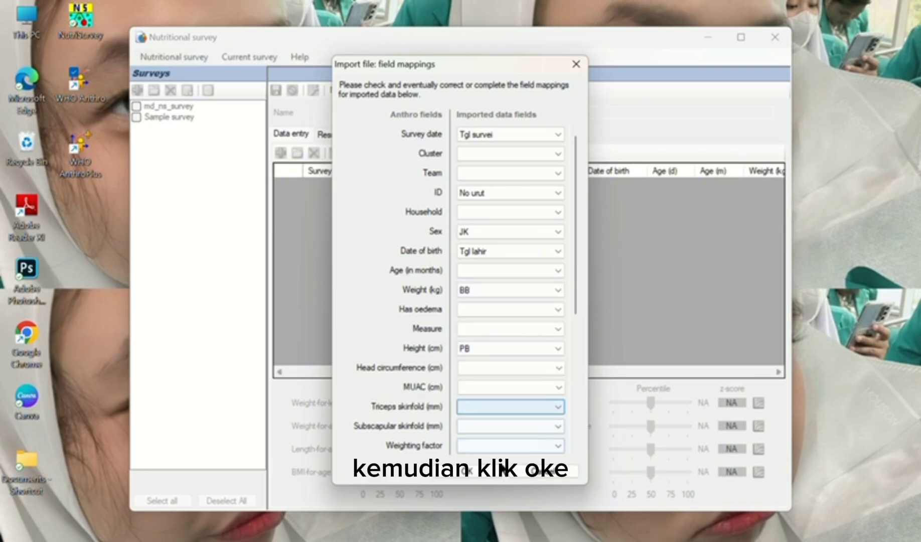
left_click(497, 473)
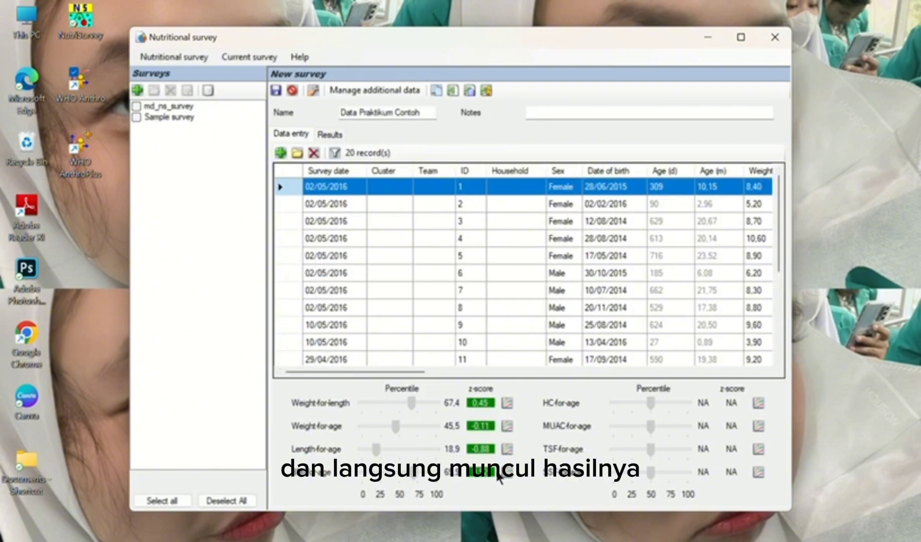